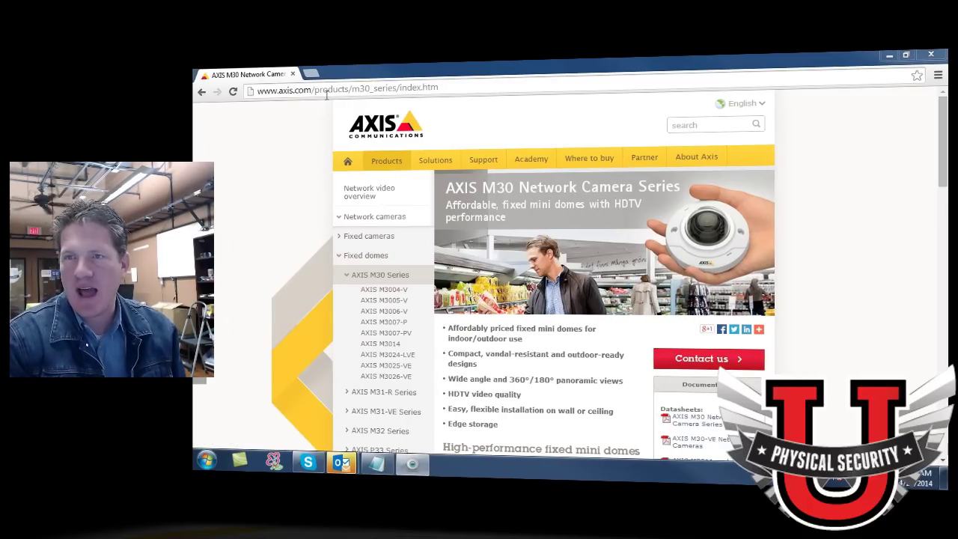
# - Go to the Axis home page and open the Products section
pyautogui.hotkey('ctrl', 'l')
pyautogui.click(347, 161)
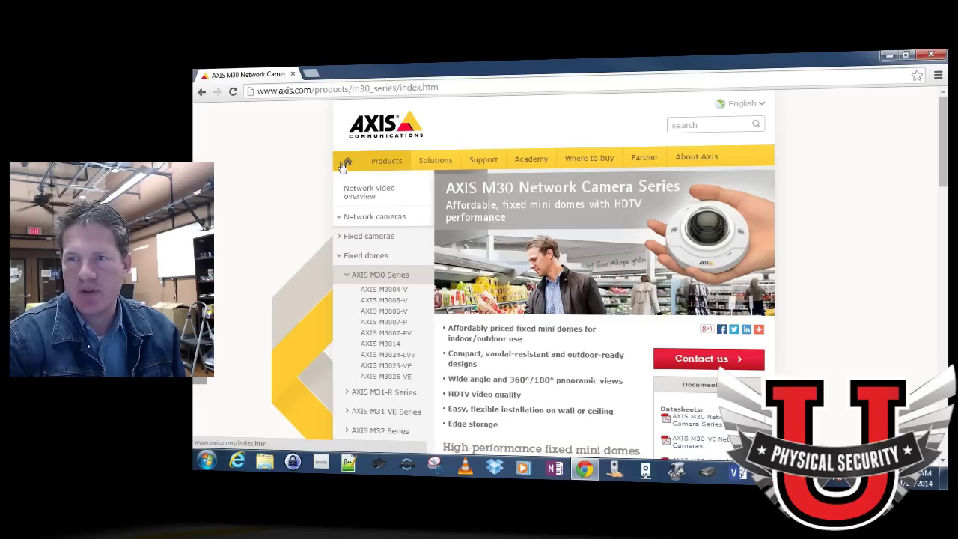
pyautogui.scroll(-2, 471, 165)
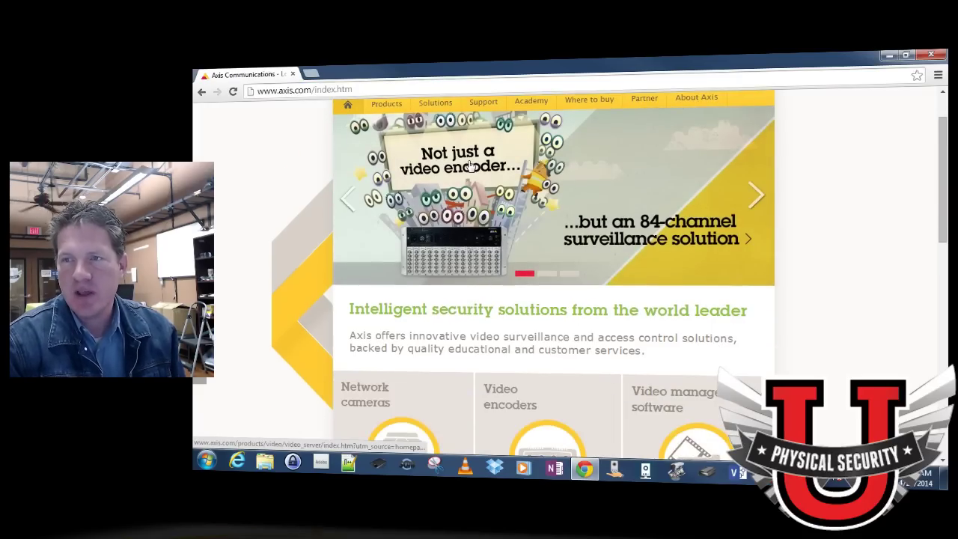
pyautogui.scroll(2, 449, 165)
pyautogui.click(386, 161)
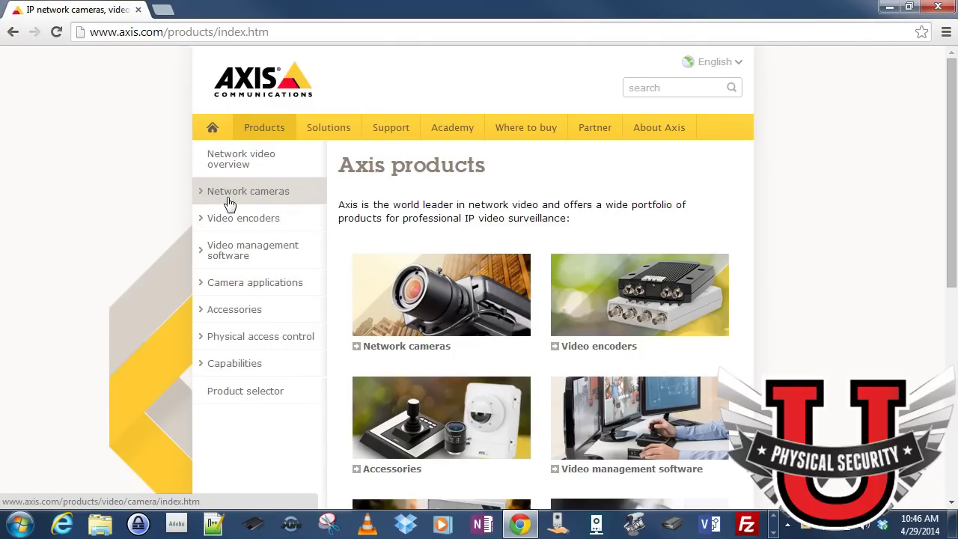
# - Open the Network cameras category and look through the camera types offered
pyautogui.click(229, 196)
pyautogui.scroll(-3, 292, 232)
pyautogui.scroll(-4, 307, 236)
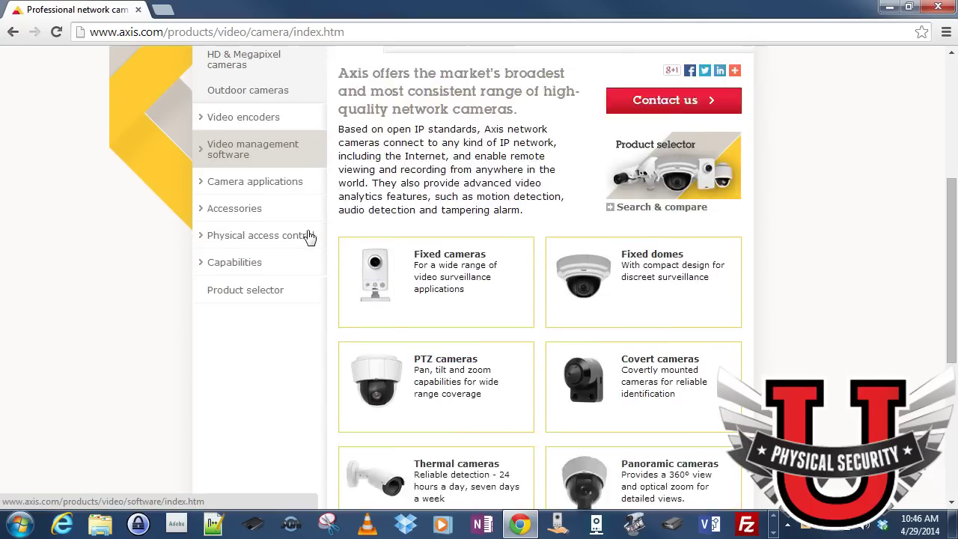
pyautogui.scroll(5, 527, 234)
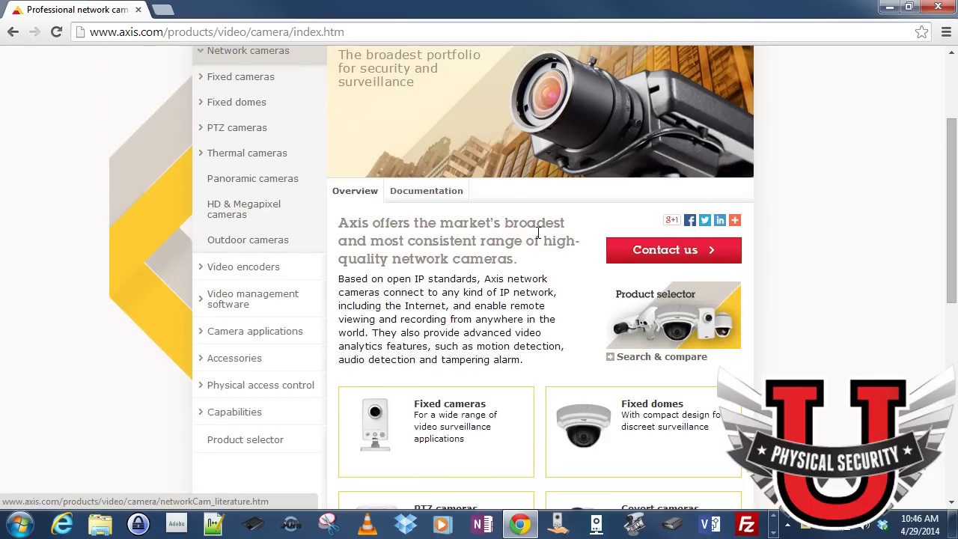
pyautogui.scroll(-3, 496, 252)
pyautogui.scroll(1, 496, 255)
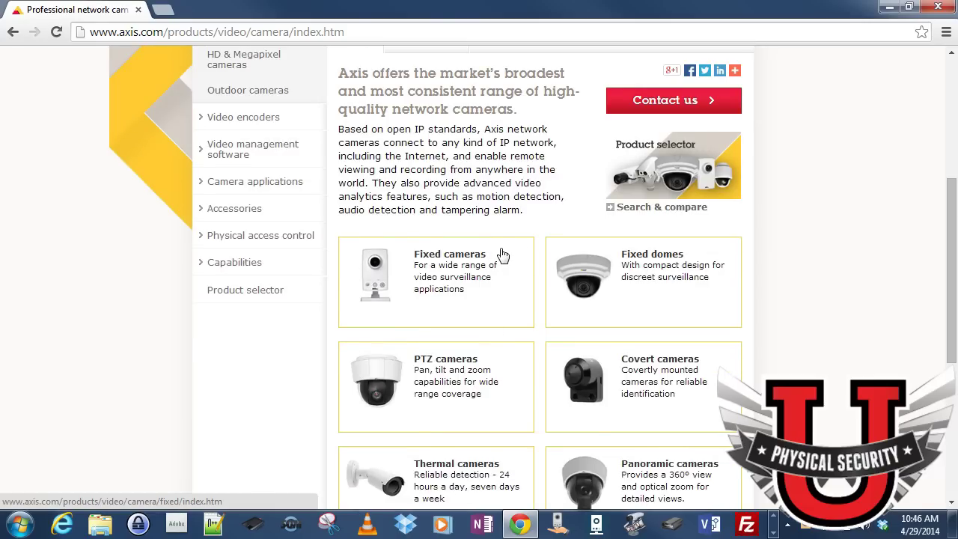
# - Open the Fixed domes category and go to the AXIS M30 Series product page
pyautogui.click(643, 260)
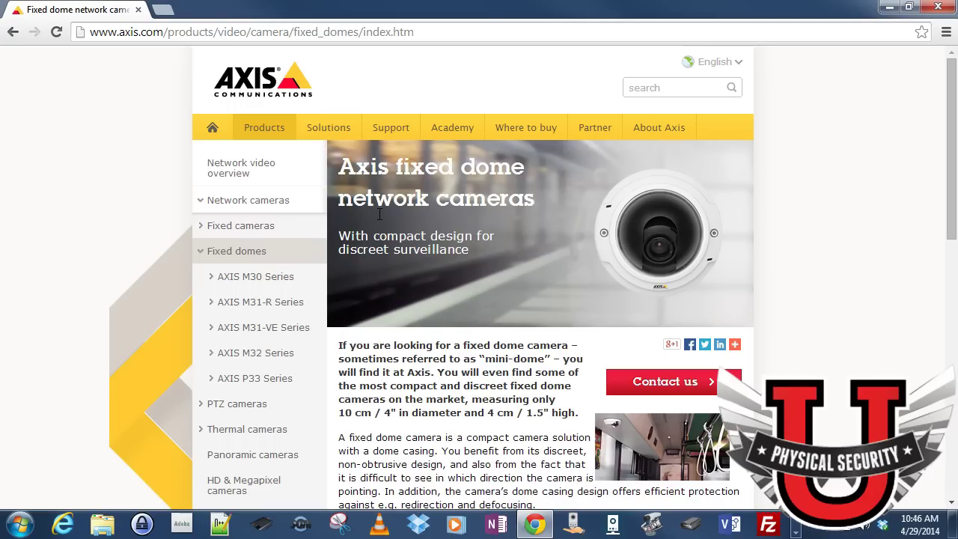
pyautogui.scroll(-4, 361, 277)
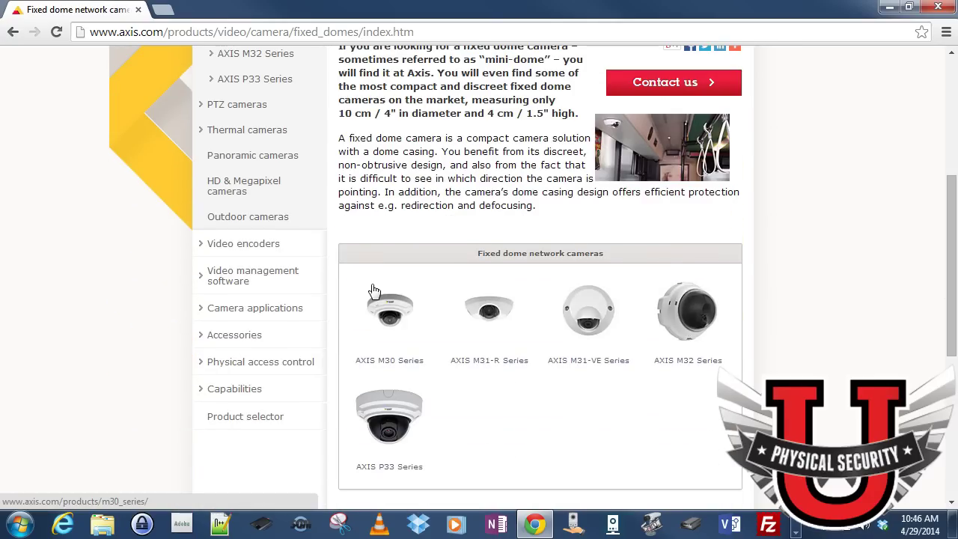
pyautogui.click(390, 310)
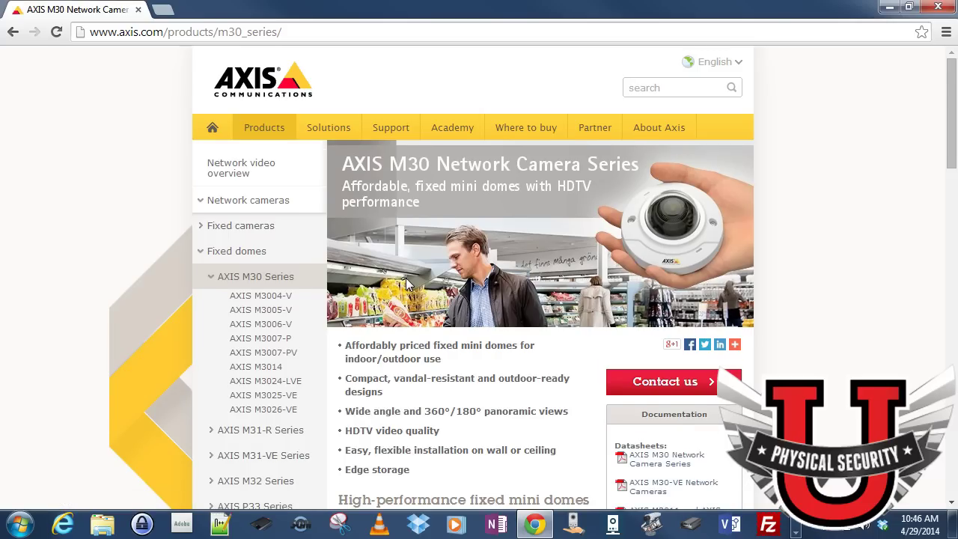
# - Review the AXIS M30 Series features and the comparison table of its network camera models
pyautogui.scroll(-2, 406, 283)
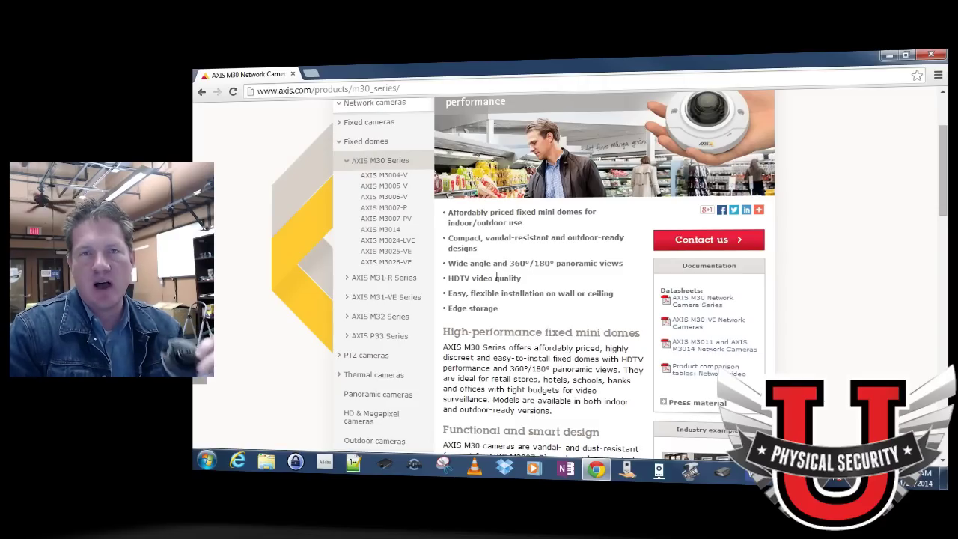
pyautogui.scroll(-5, 496, 276)
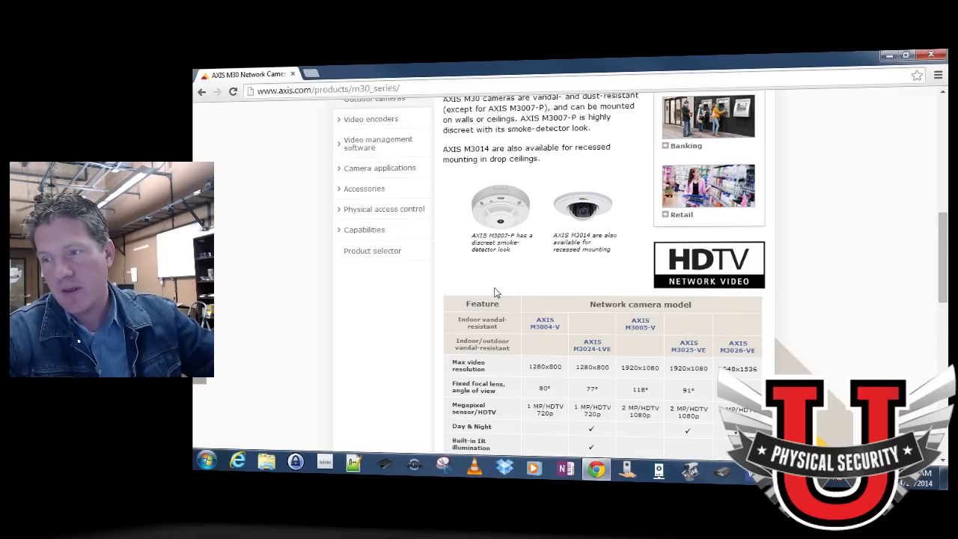
pyautogui.scroll(-1, 494, 292)
pyautogui.scroll(-1, 496, 291)
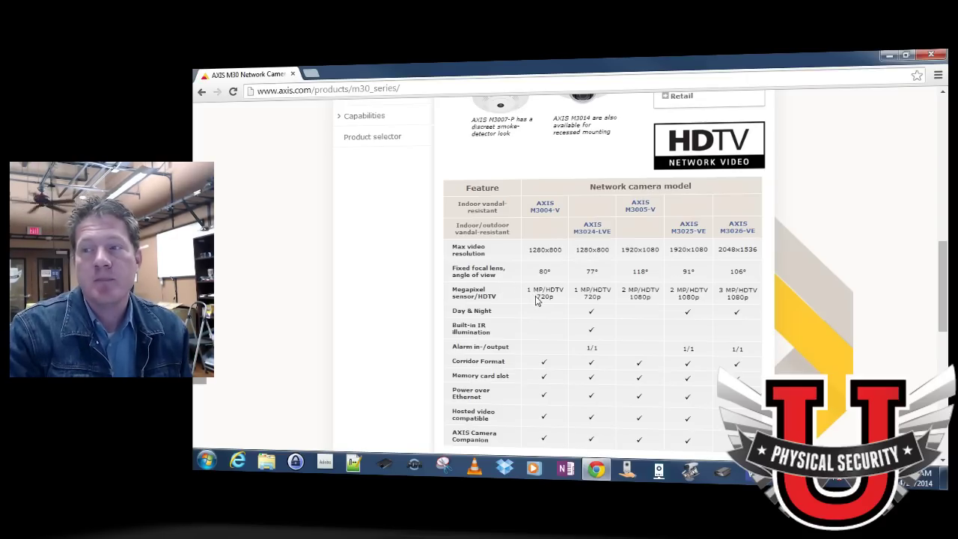
pyautogui.scroll(-1, 535, 297)
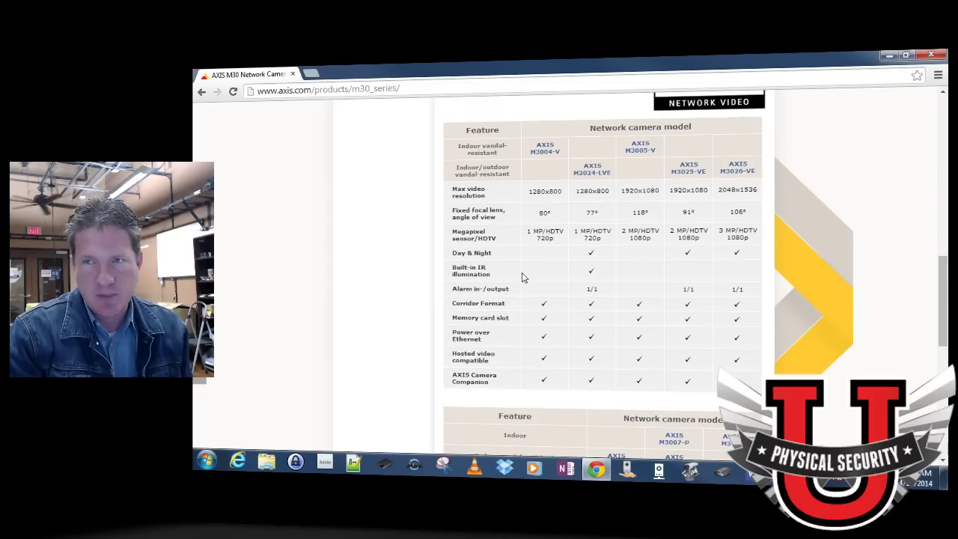
pyautogui.scroll(10, 523, 278)
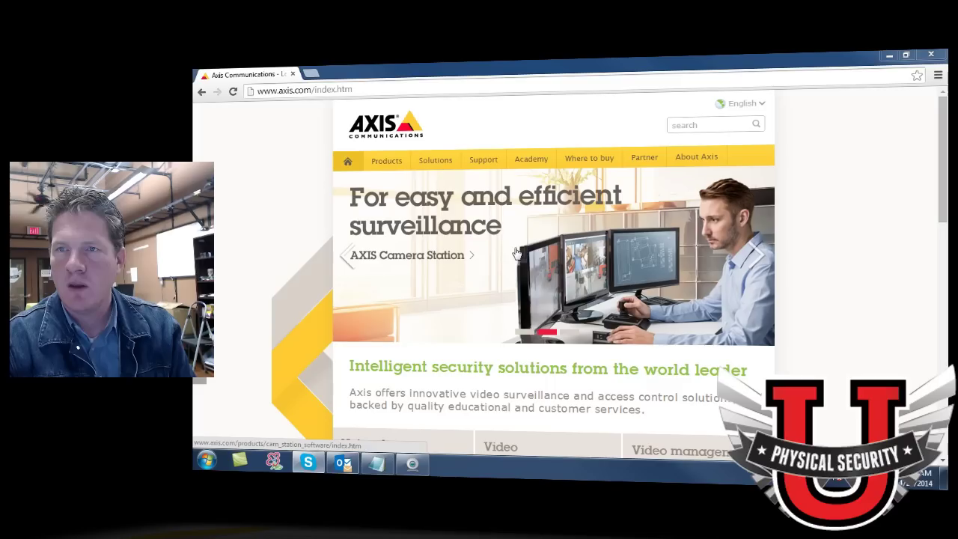
# - Open the software downloads page in the Support section and review the installation and video management software
pyautogui.click(483, 163)
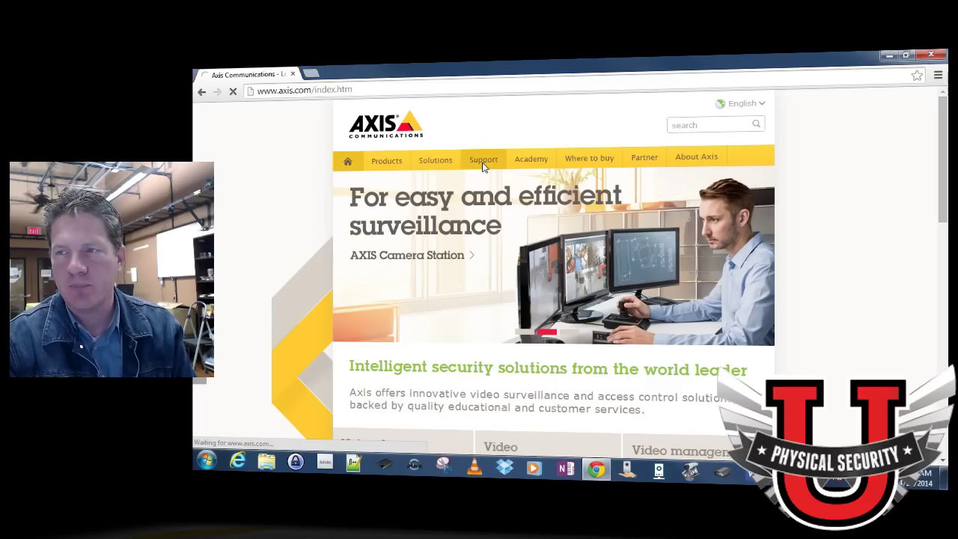
pyautogui.scroll(-1, 469, 199)
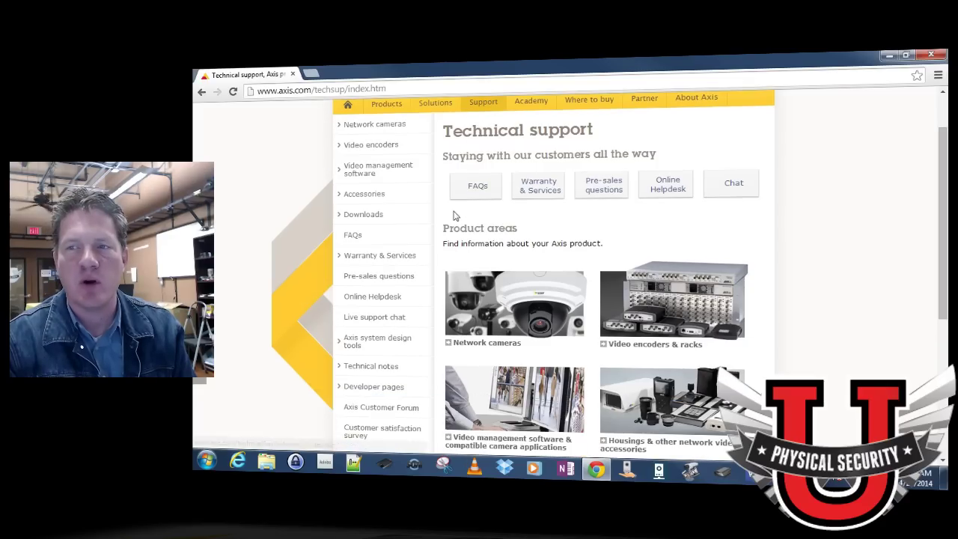
pyautogui.click(368, 220)
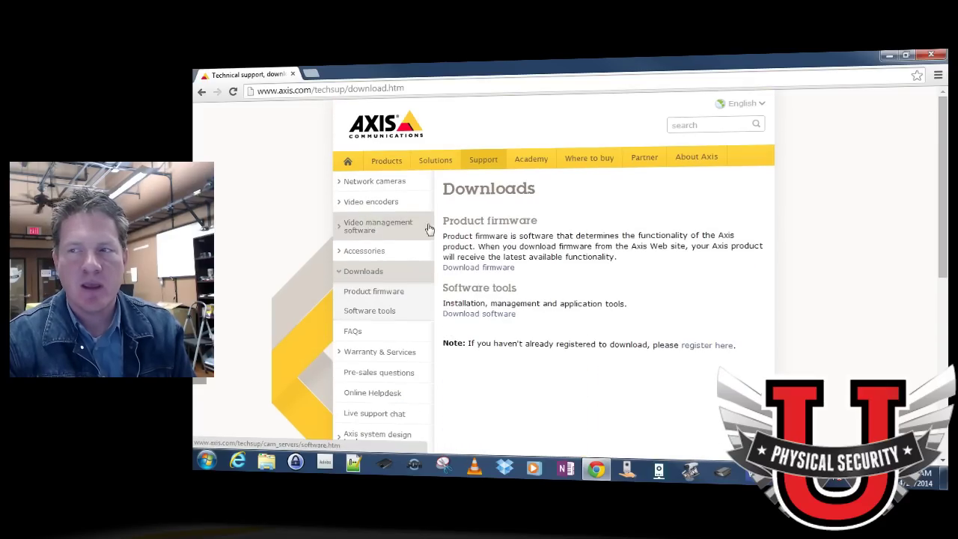
pyautogui.click(487, 314)
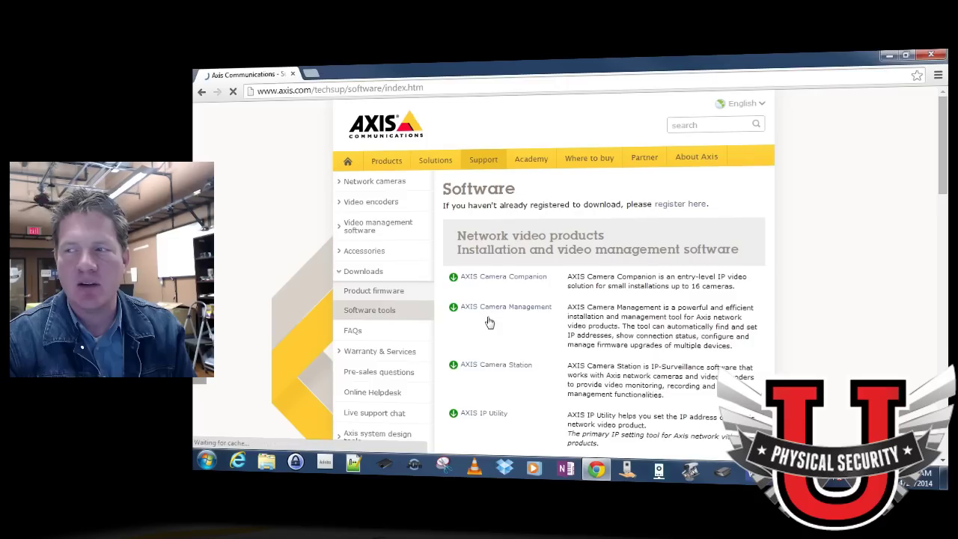
pyautogui.scroll(-2, 494, 318)
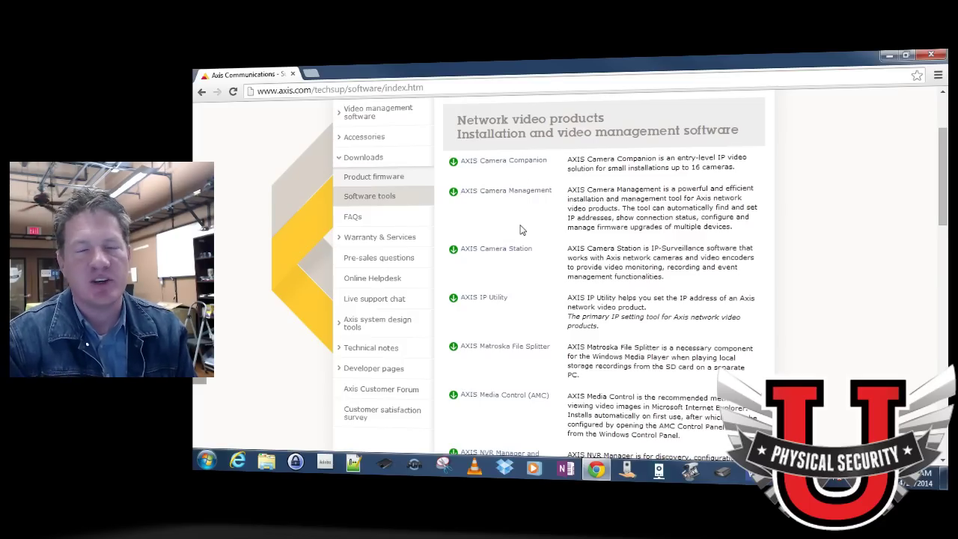
pyautogui.scroll(1, 520, 228)
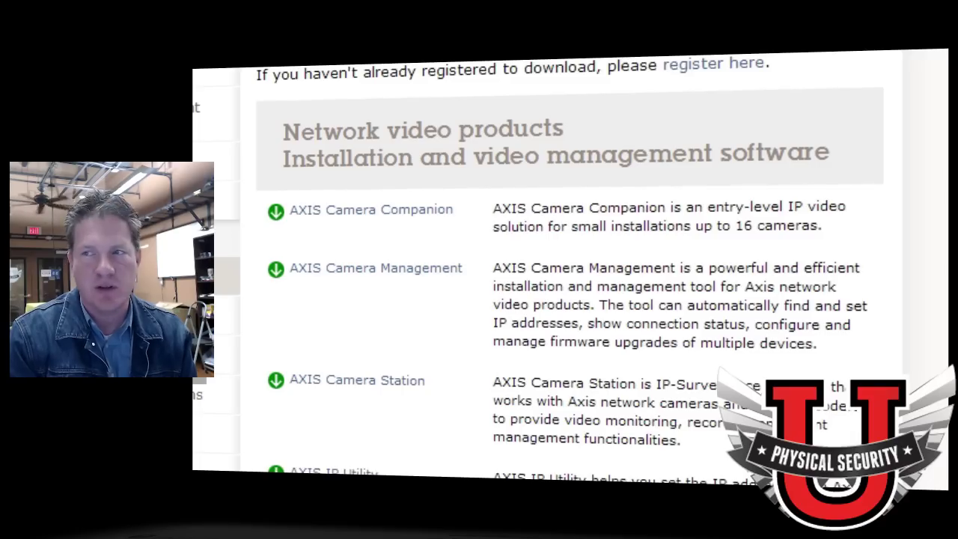
pyautogui.scroll(-1, 299, 282)
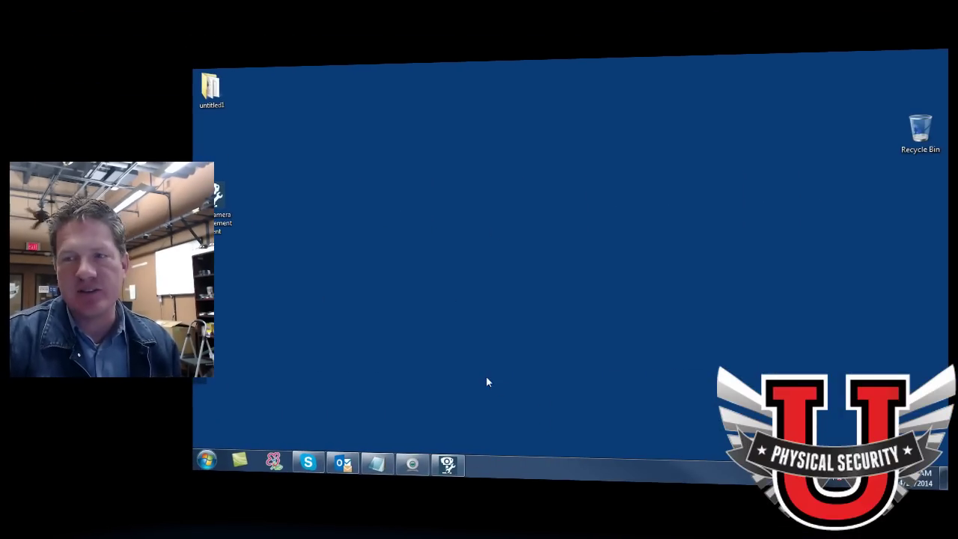
# - Switch to AXIS Camera Management Client, maximize its window and look over the device list
pyautogui.click(225, 219)
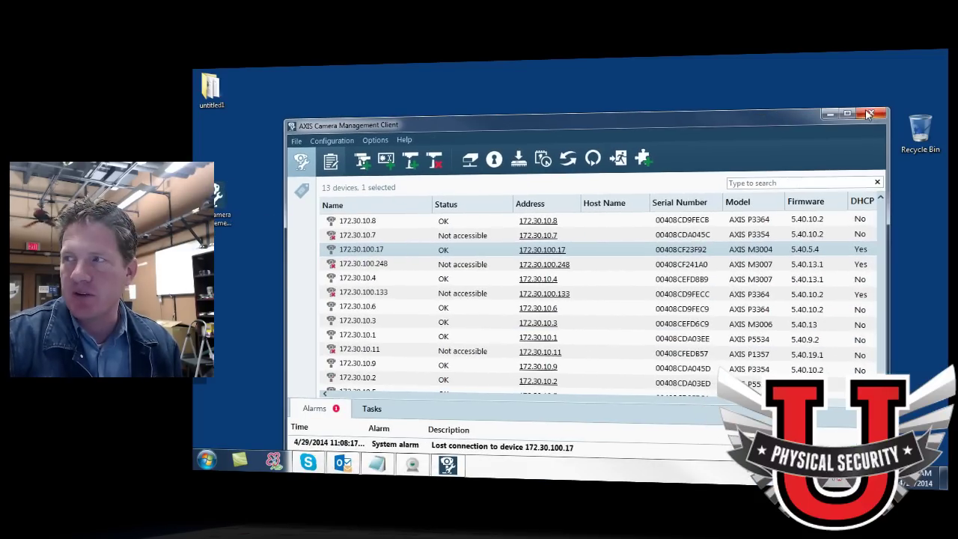
pyautogui.click(847, 114)
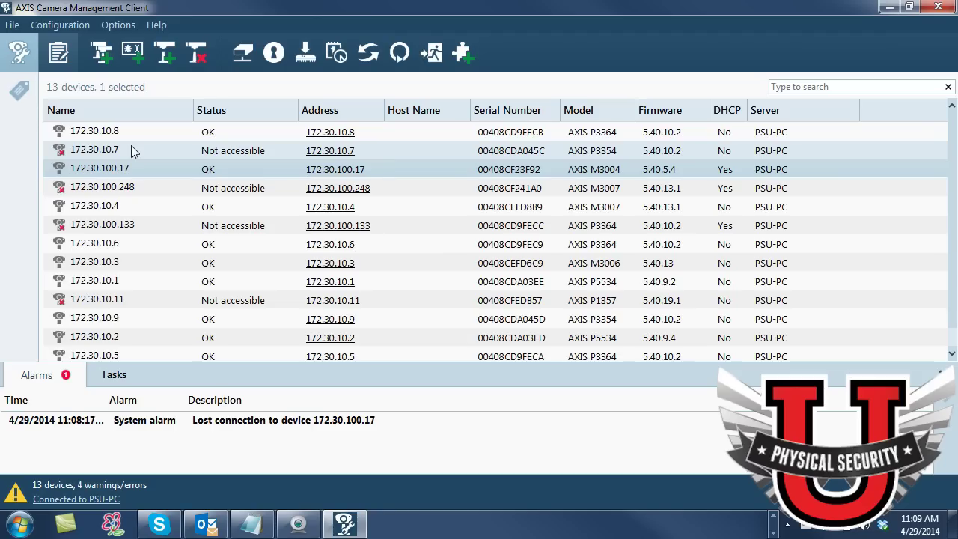
pyautogui.scroll(-1, 163, 198)
pyautogui.scroll(1, 163, 197)
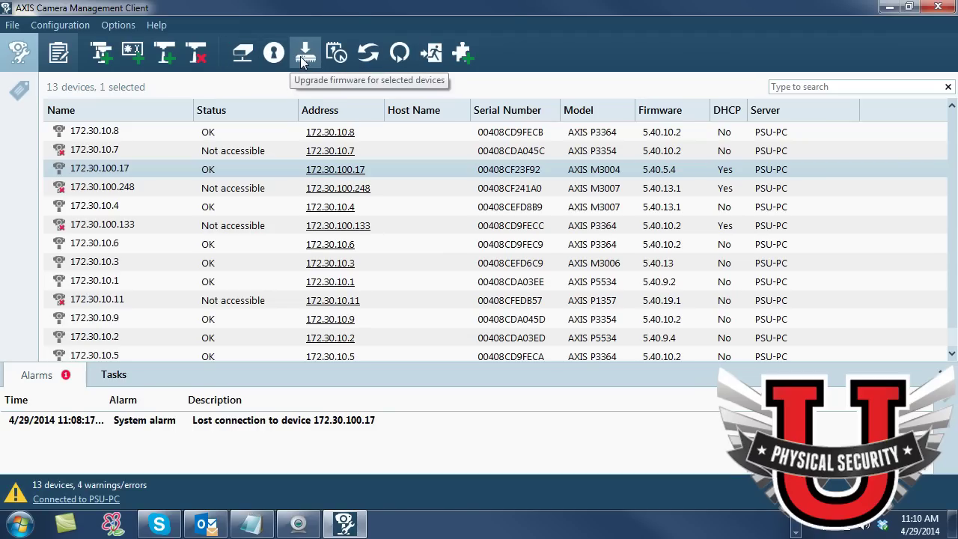
pyautogui.click(368, 54)
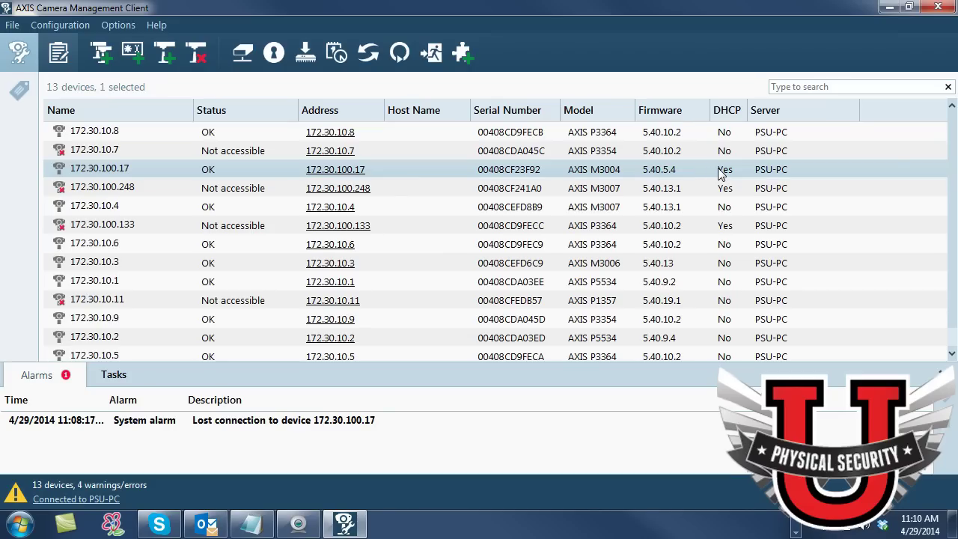
# - Open the web page of the AXIS M3004 camera at 172.30.100.17 and log in as root with the account password
pyautogui.click(335, 169)
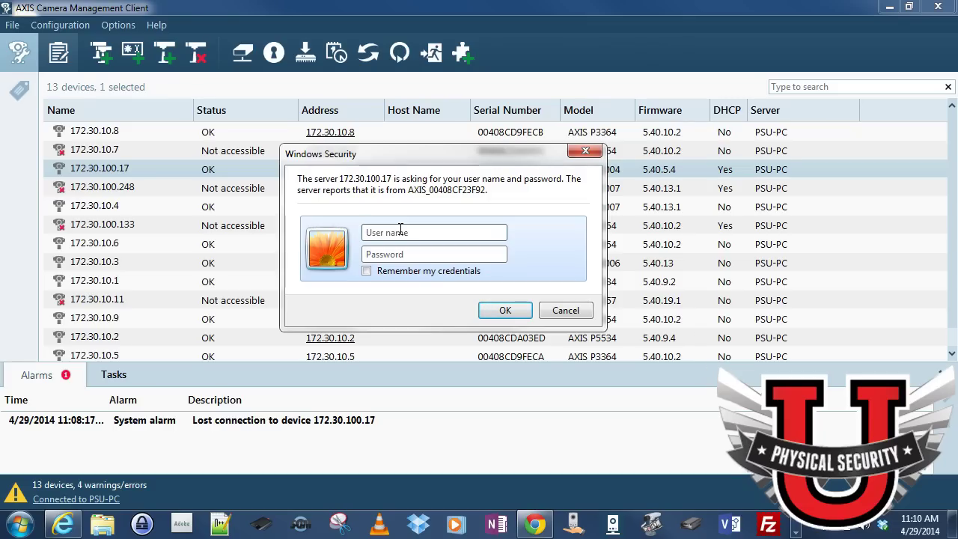
pyautogui.write('root')
pyautogui.press('Tab')
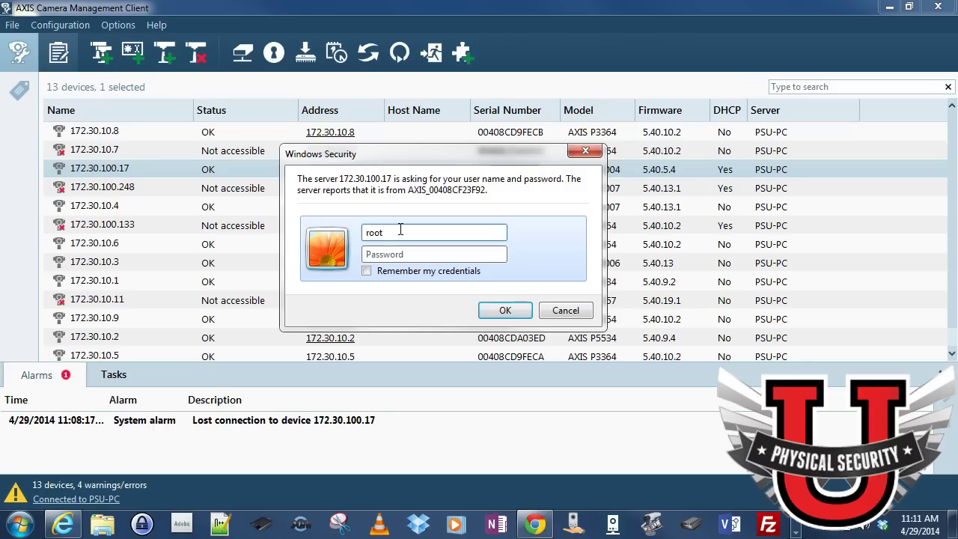
pyautogui.press('Tab')
pyautogui.write('••')
pyautogui.press('Return')
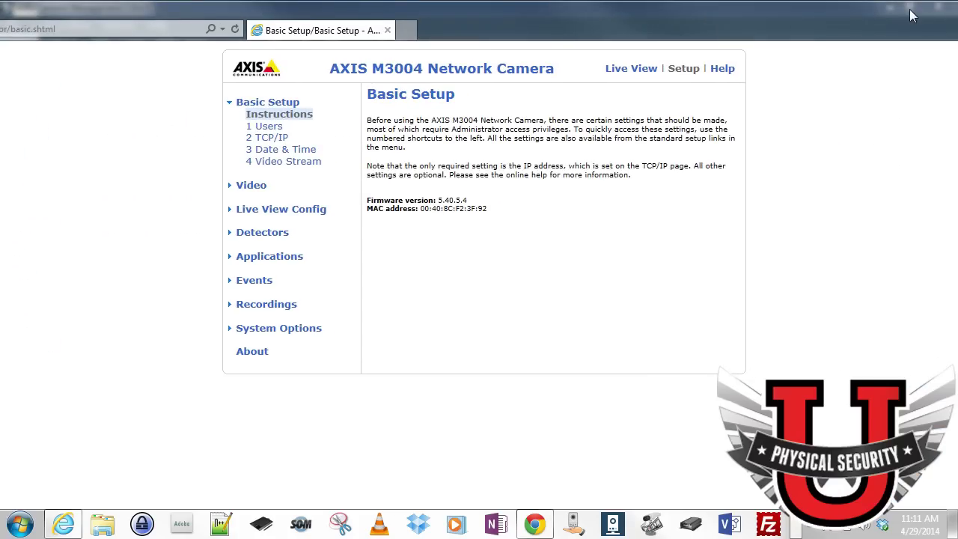
pyautogui.moveTo(911, 15); pyautogui.dragTo(788, 30)
pyautogui.moveTo(912, 30)
pyautogui.mouseDown()
pyautogui.moveTo(879, 38)
pyautogui.moveTo(908, 33)
pyautogui.mouseUp()
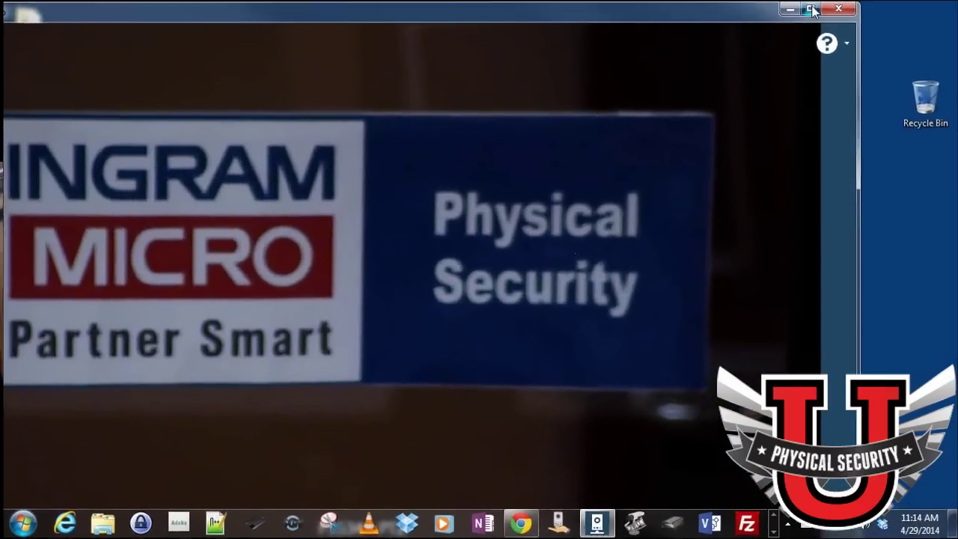
# - Maximize AXIS Camera Companion and view the live feeds of the M3006, P5534 - PTZ and two P3364 cameras
pyautogui.click(811, 9)
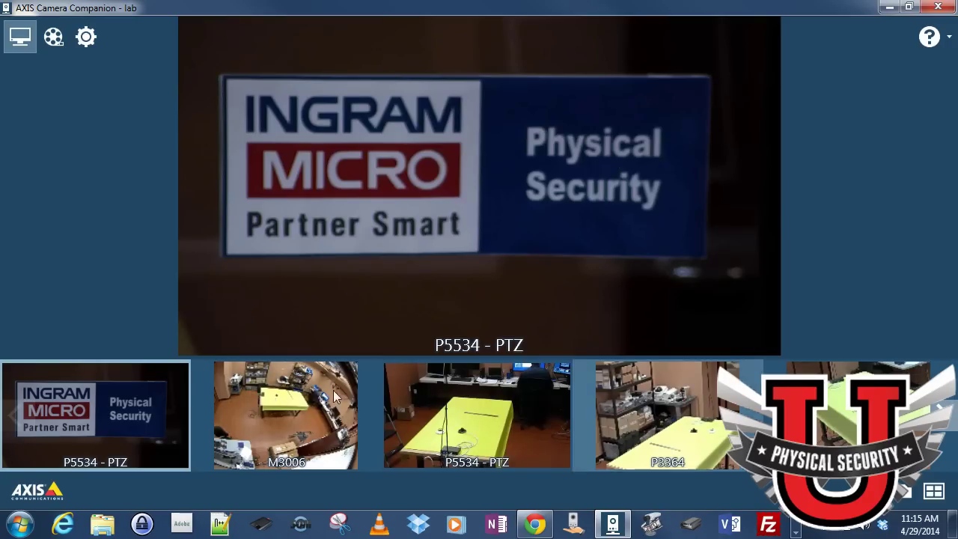
pyautogui.click(263, 424)
pyautogui.click(473, 409)
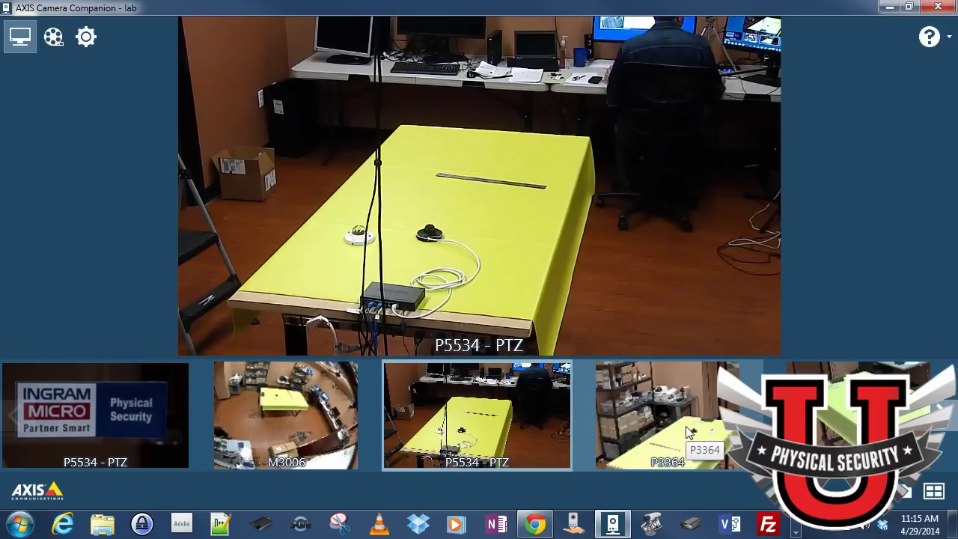
pyautogui.click(687, 430)
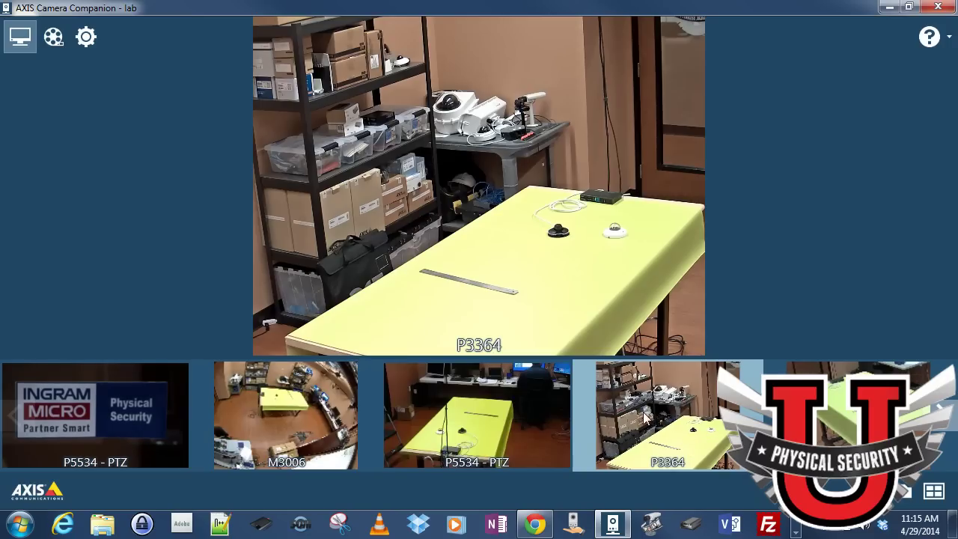
pyautogui.click(890, 369)
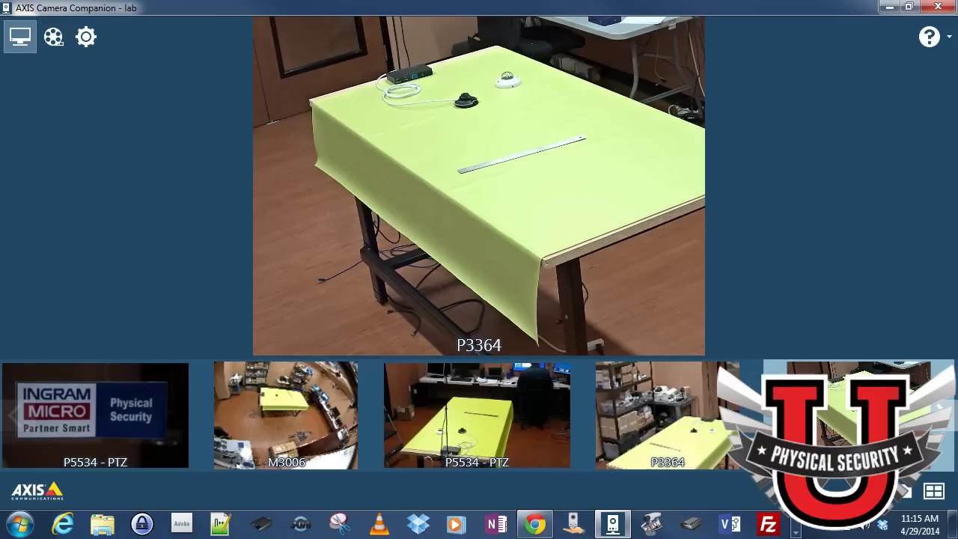
# - Browse through the remaining camera thumbnails beyond the second P3364 in the live view
pyautogui.click(947, 424)
pyautogui.click(948, 424)
pyautogui.click(949, 425)
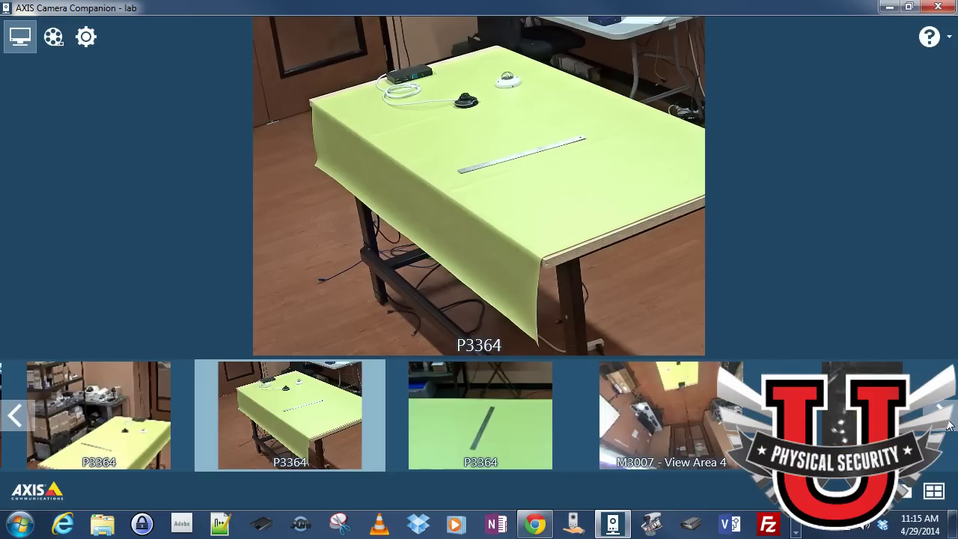
pyautogui.click(949, 425)
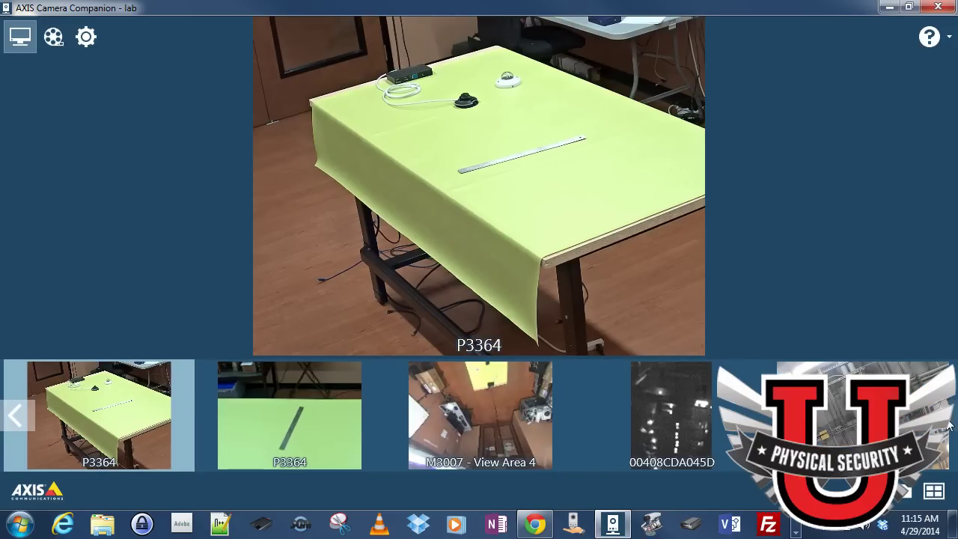
# - View the live feeds of 00408CDA045D, M3007 - View Area 4, the last P3364 and 00408CF23F92, then check all cameras in the full-screen grid
pyautogui.click(685, 425)
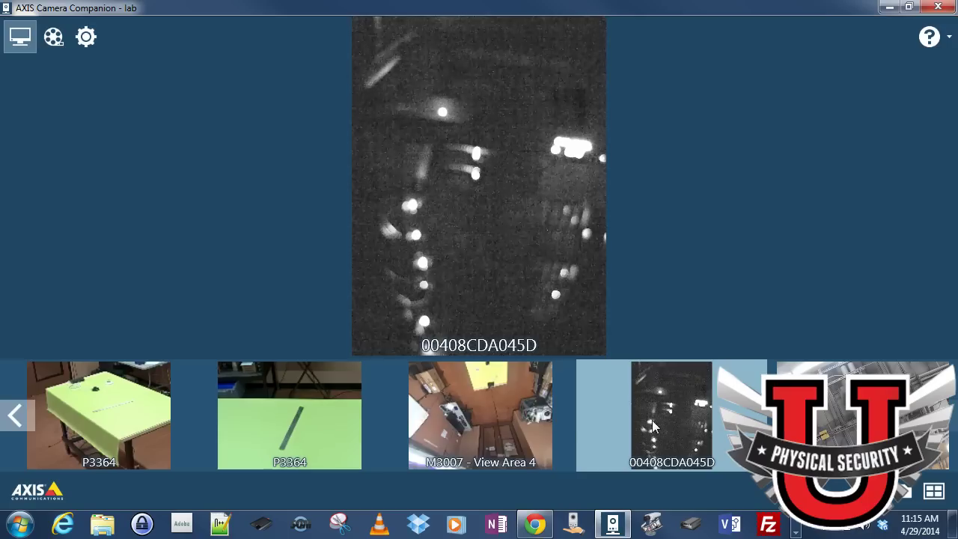
pyautogui.click(463, 425)
pyautogui.click(300, 421)
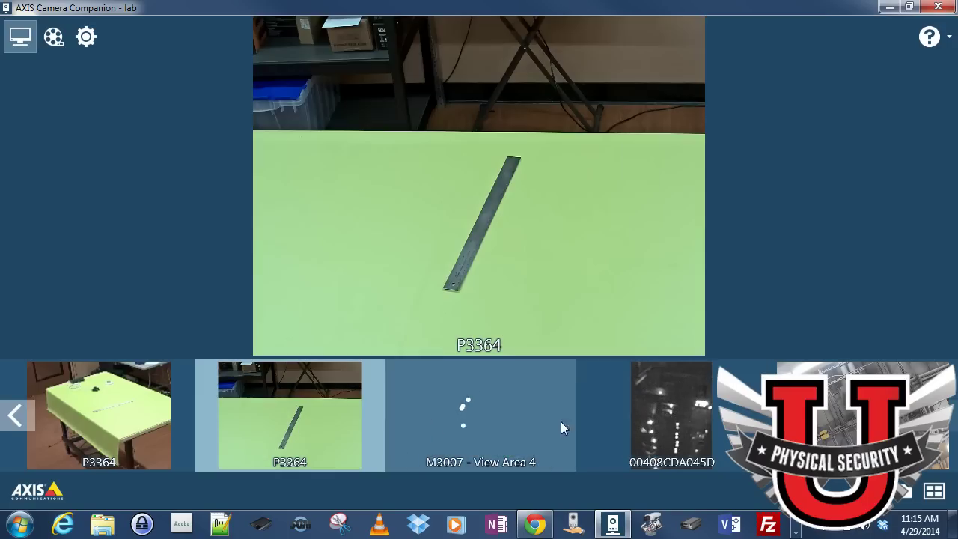
pyautogui.click(661, 415)
pyautogui.click(823, 417)
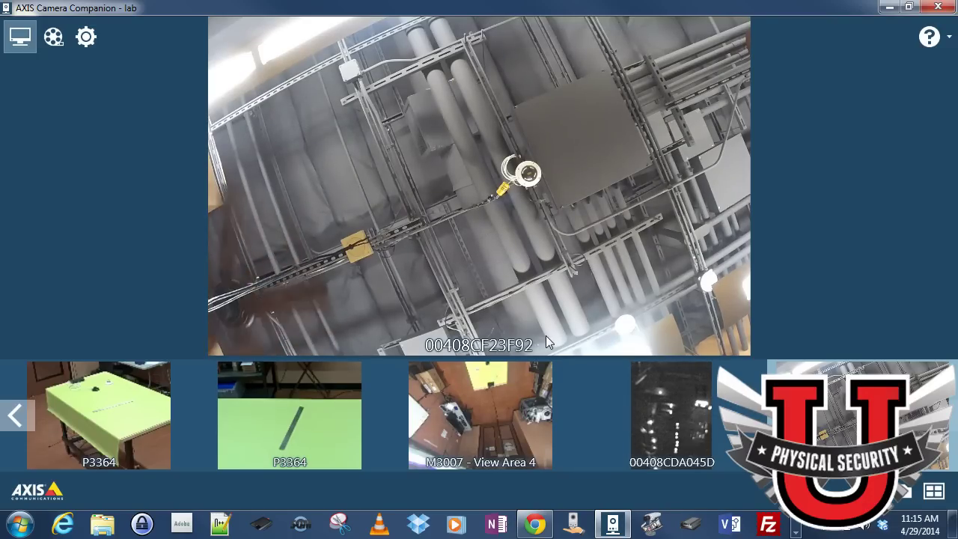
pyautogui.click(933, 490)
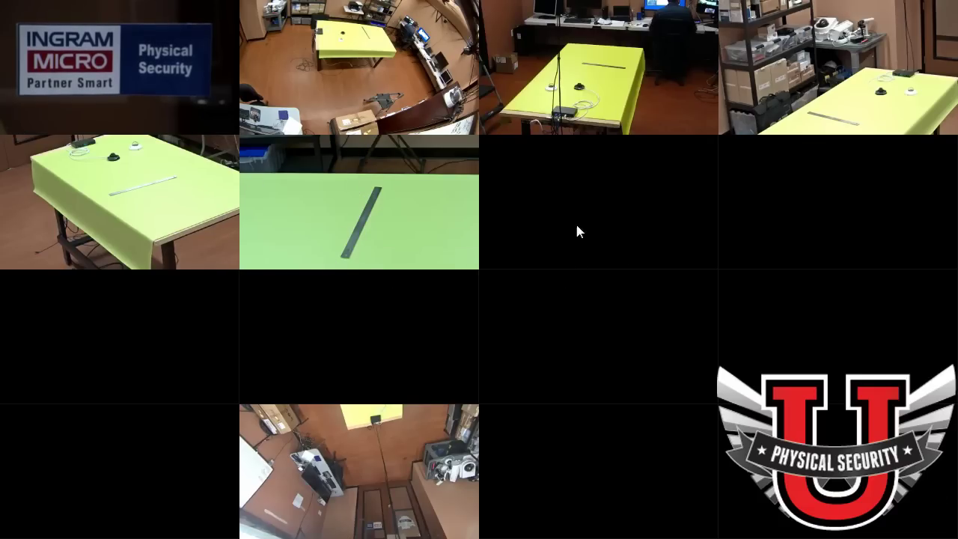
pyautogui.click(415, 199)
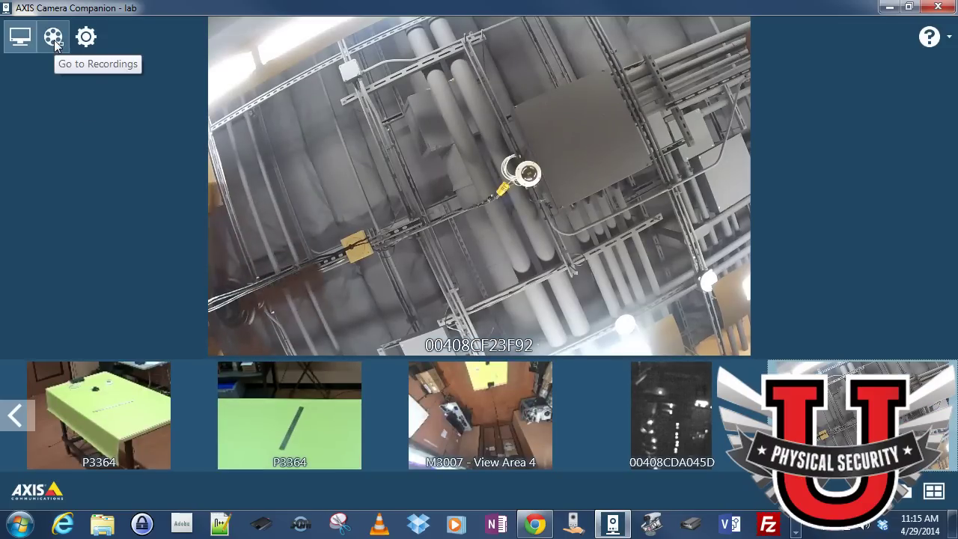
# - Rename camera 00408CF23F92 to "Axis M3004-V" in the camera configuration list
pyautogui.click(86, 38)
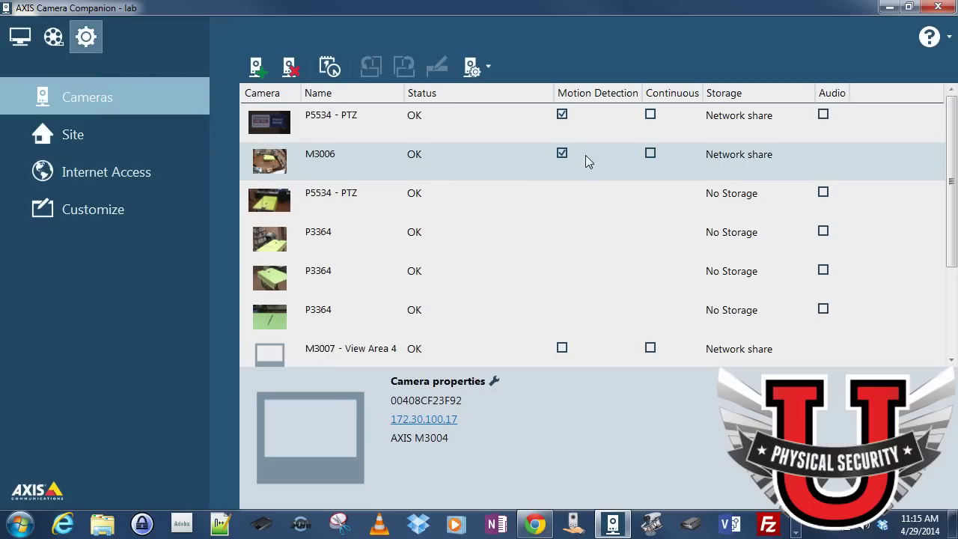
pyautogui.scroll(1, 470, 180)
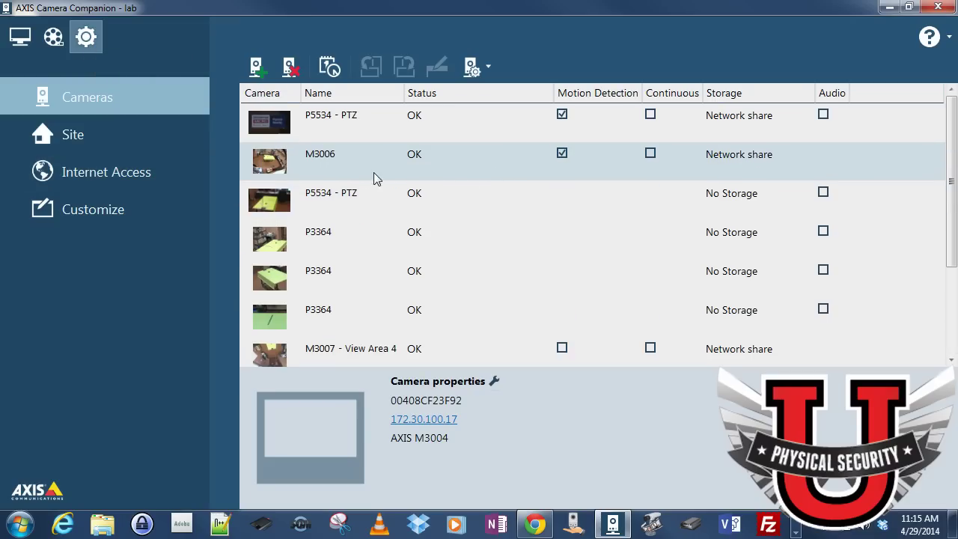
pyautogui.scroll(-1, 364, 160)
pyautogui.click(350, 310)
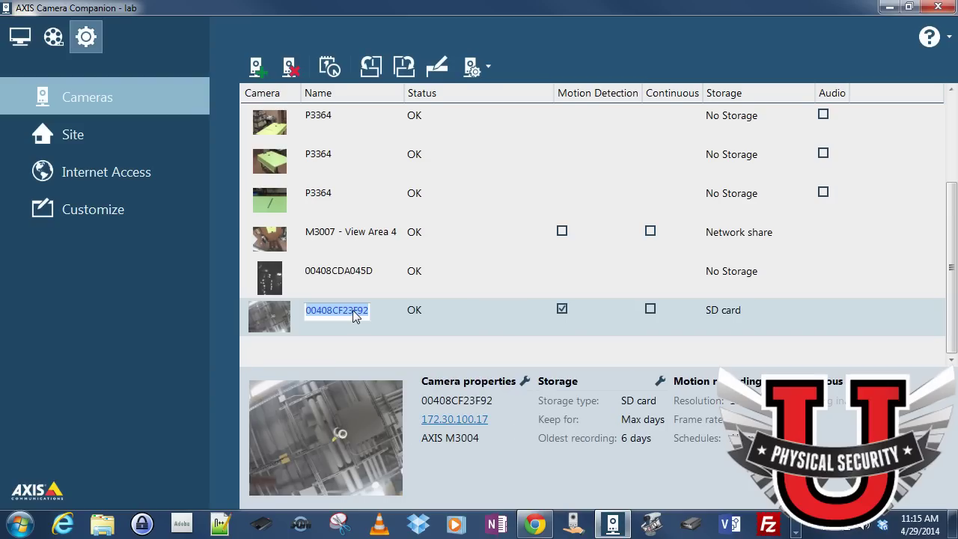
pyautogui.write('Axis M')
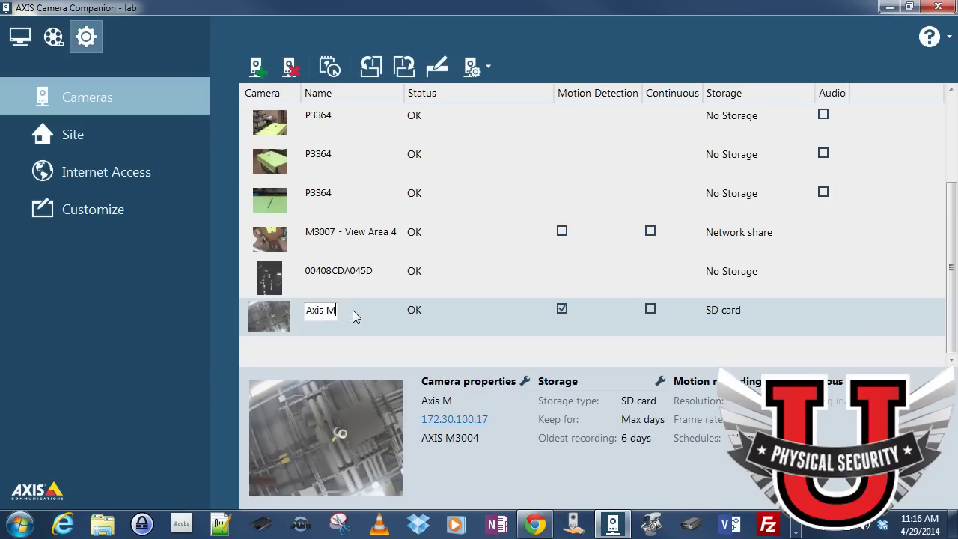
pyautogui.write('3004-V')
pyautogui.click(355, 273)
# - Select the Axis M3004-V in the camera list and examine its preview, storage and recording properties
pyautogui.click(356, 314)
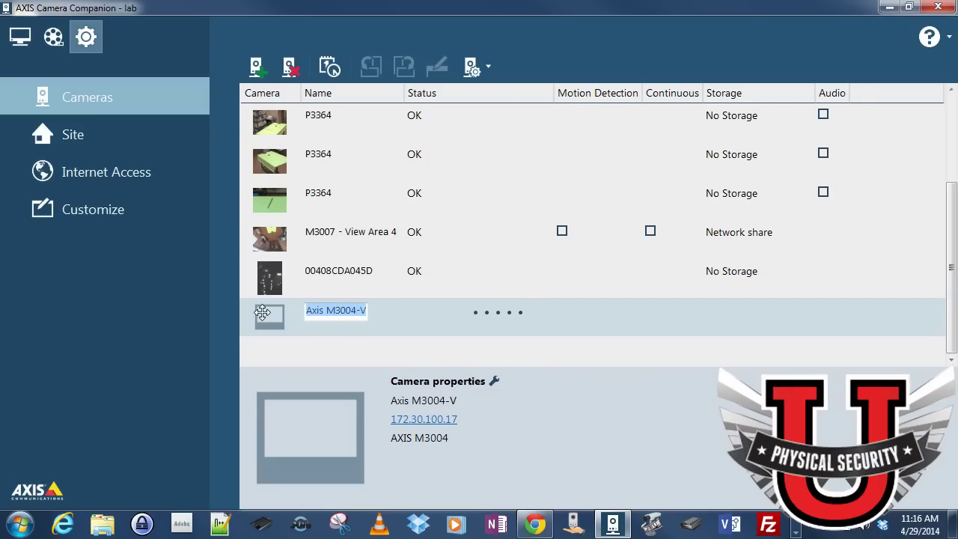
pyautogui.click(269, 288)
pyautogui.click(273, 313)
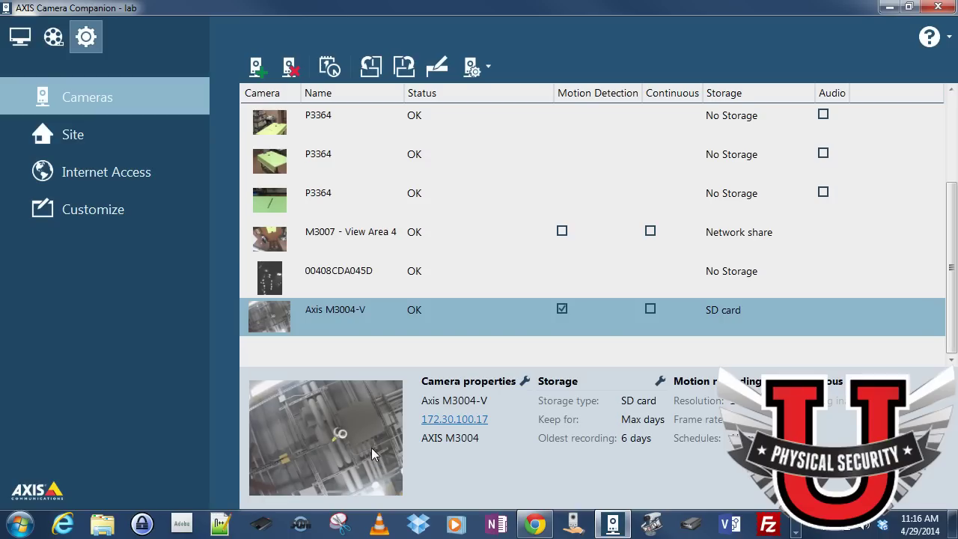
# - Play the Axis M3004-V recording of April 29 from 11:07:53 AM on the recordings timeline
pyautogui.click(52, 38)
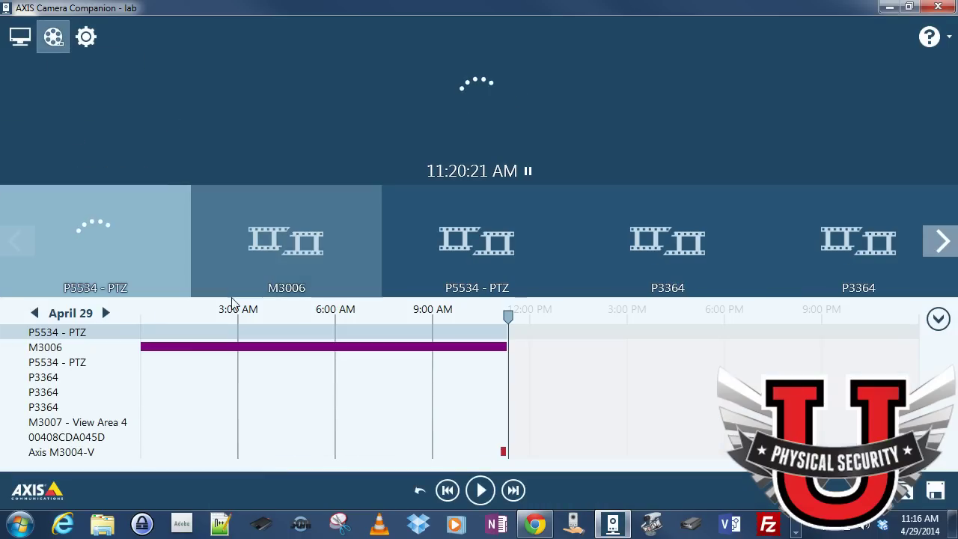
pyautogui.click(98, 452)
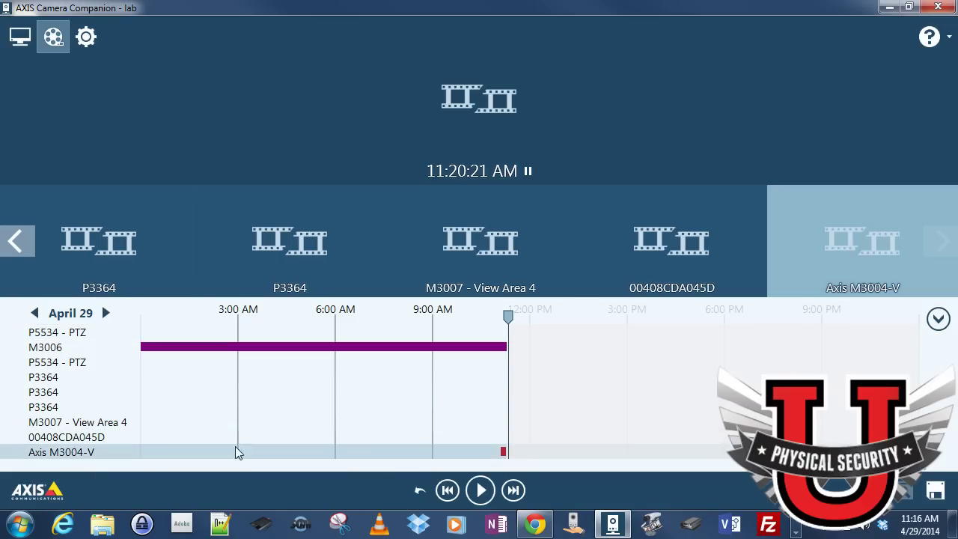
pyautogui.click(508, 320)
pyautogui.moveTo(508, 320); pyautogui.dragTo(502, 318)
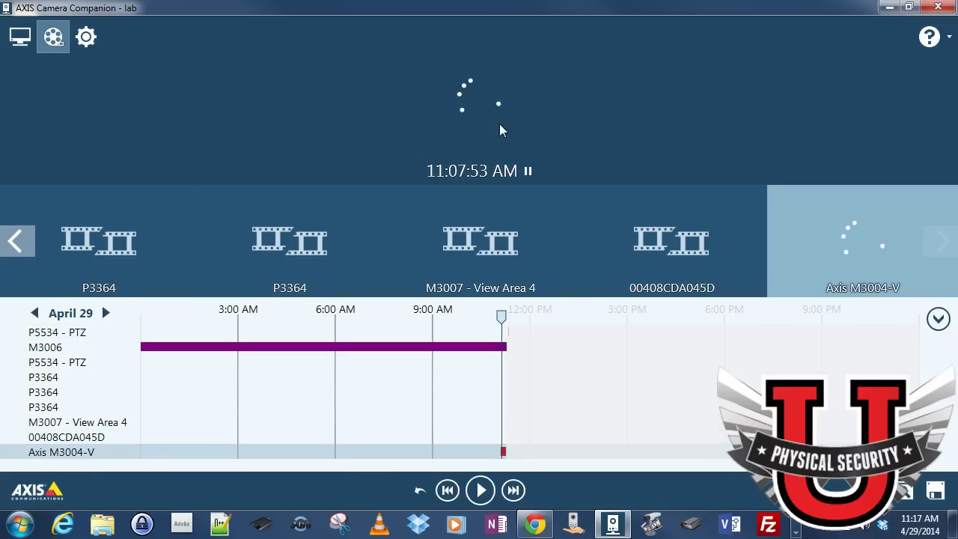
pyautogui.click(500, 454)
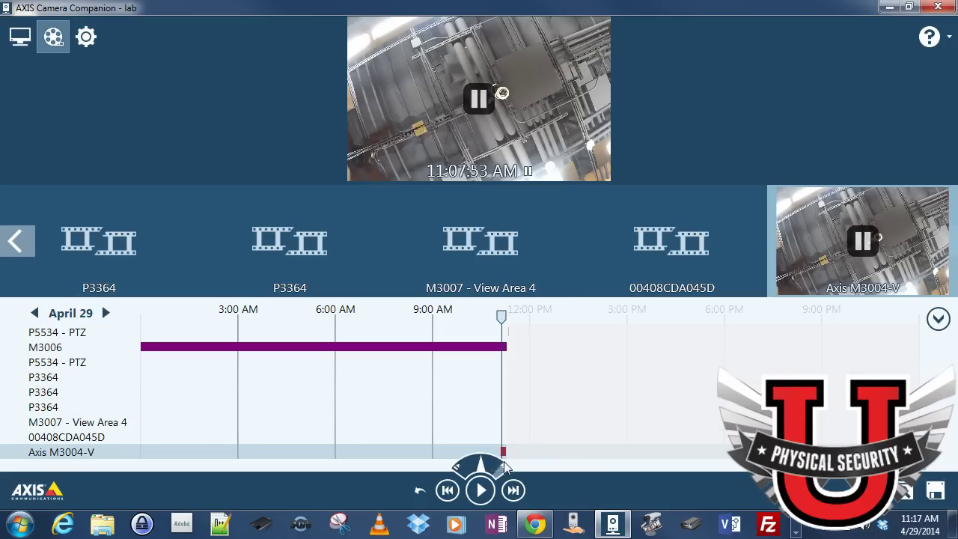
pyautogui.click(480, 490)
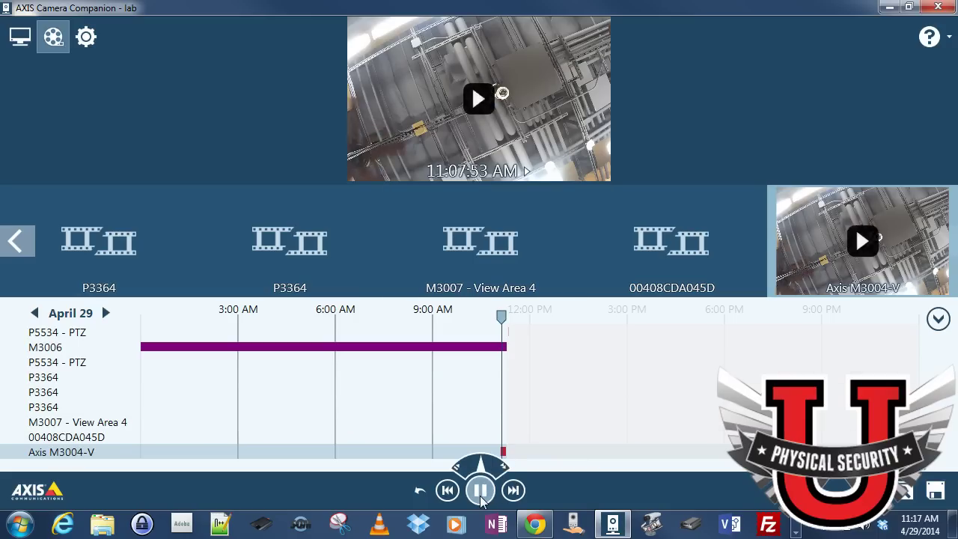